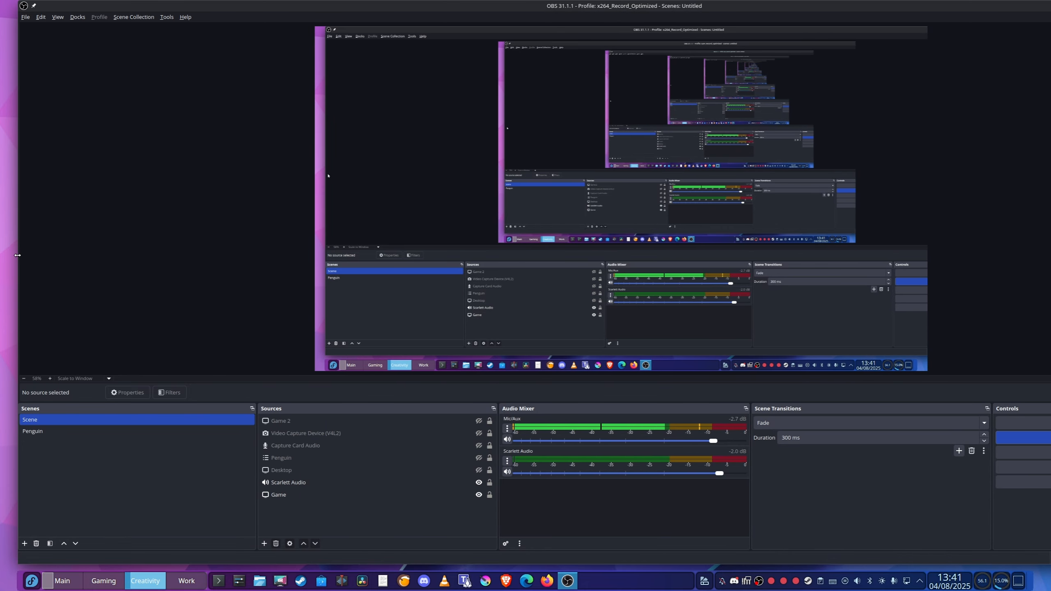
Resize the OBS window from its side edges, leaving a narrow gap on one side and the desktop widgets uncovered on the other
left_click_drag(18, 254, 0, 254)
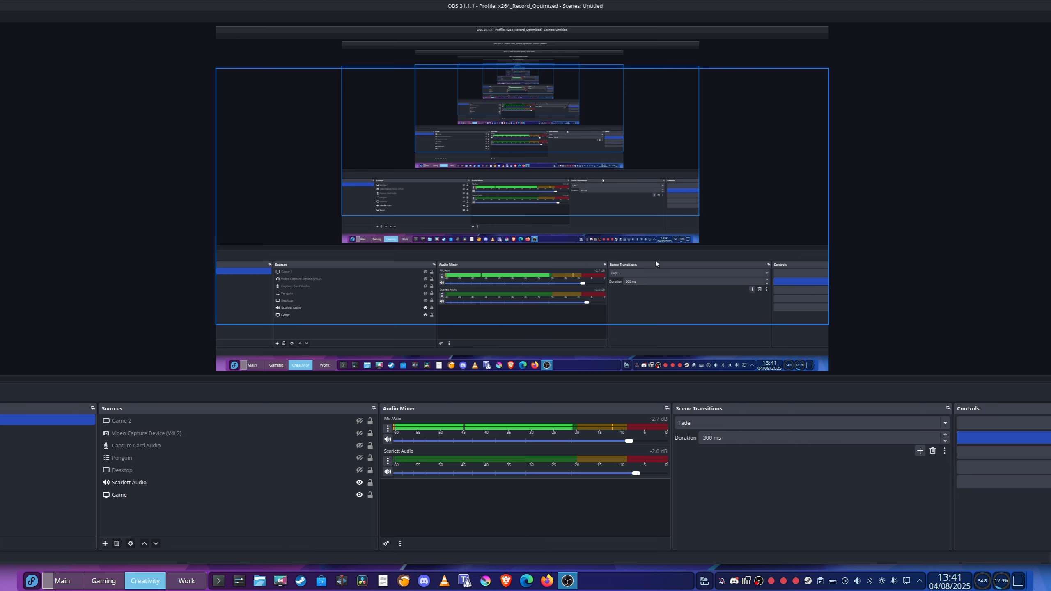
left_click_drag(0, 313, 15, 313)
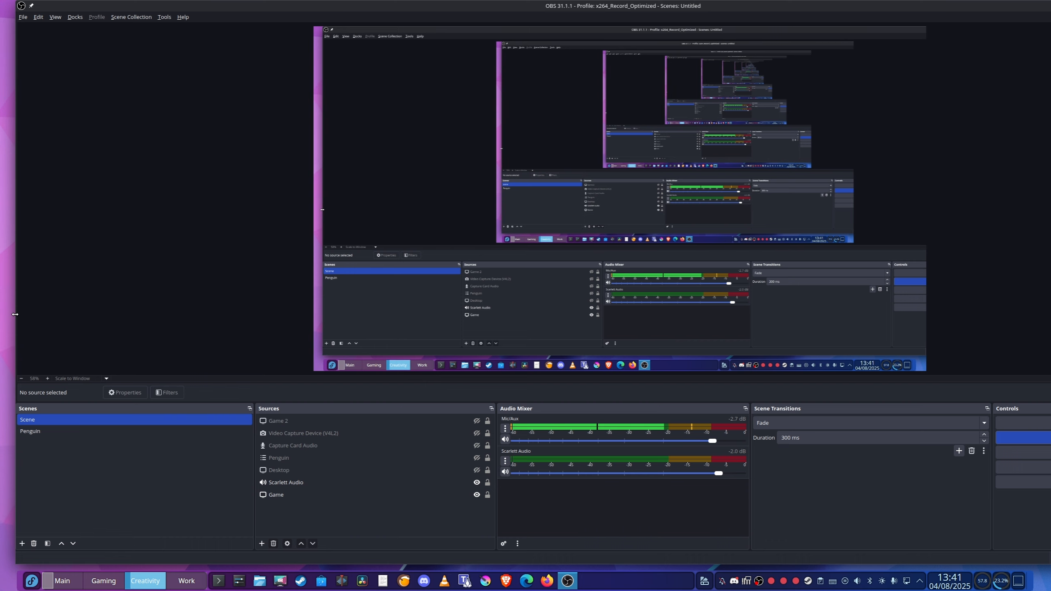
left_click_drag(1050, 313, 965, 286)
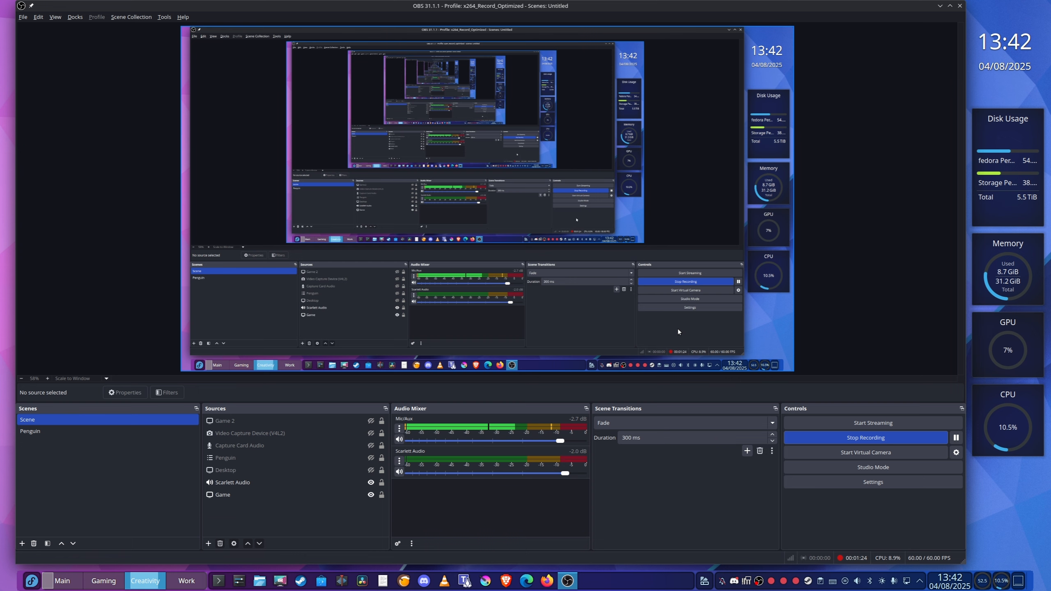
Open System Settings, go to Window Rules under Window Management, and add a new rule described as Davinci
left_click(239, 581)
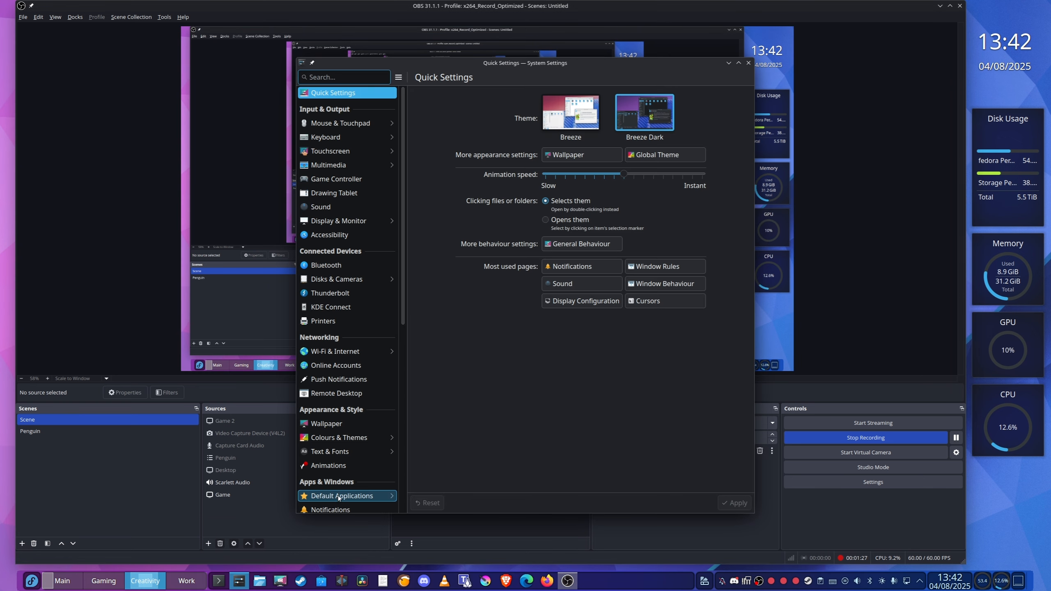
scroll(338, 498, "down", 8)
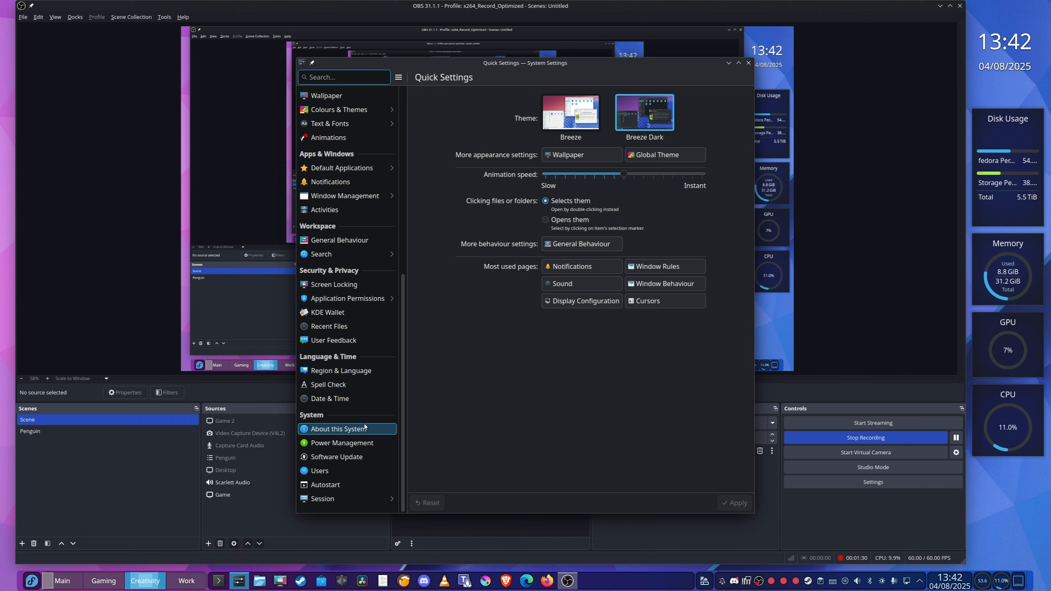
left_click(336, 197)
left_click(335, 137)
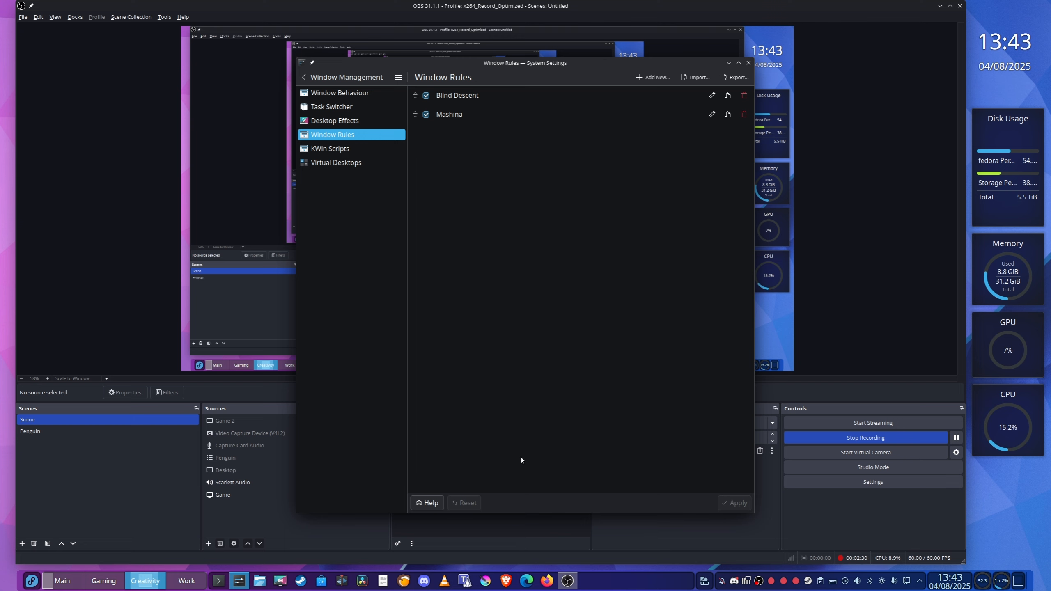
left_click(653, 77)
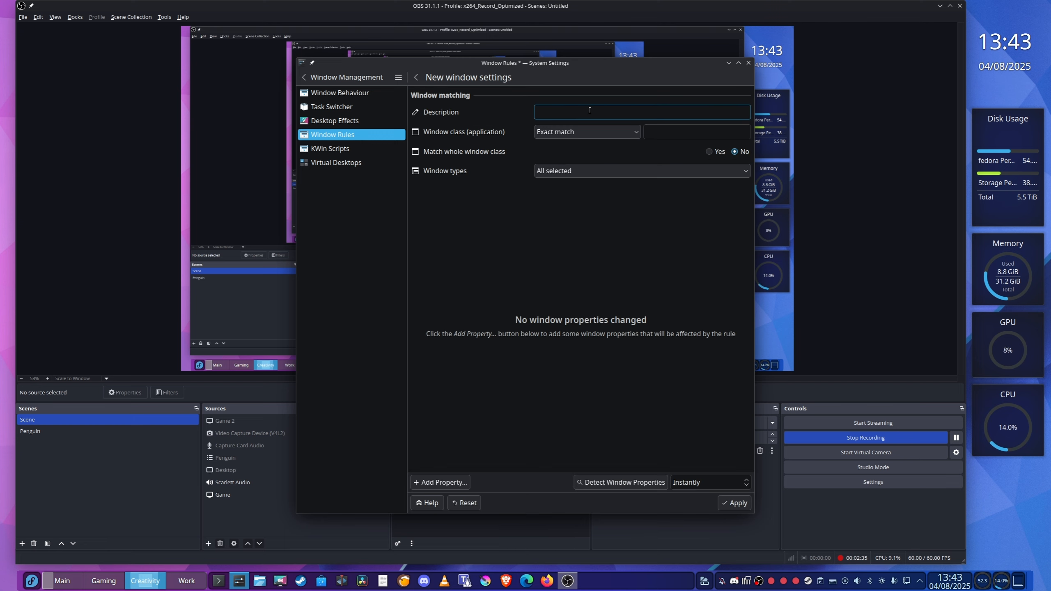
type("Davinc")
Open the In_The_Comments_Section01 project in DaVinci Resolve and detect its window properties for the Davinci rule
left_click(363, 580)
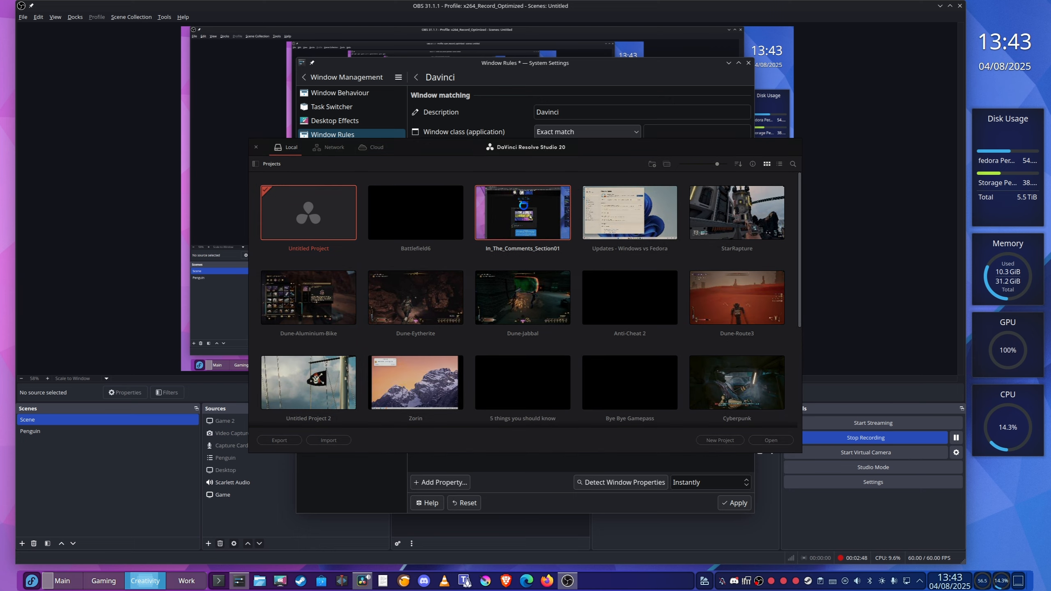
double_click(523, 205)
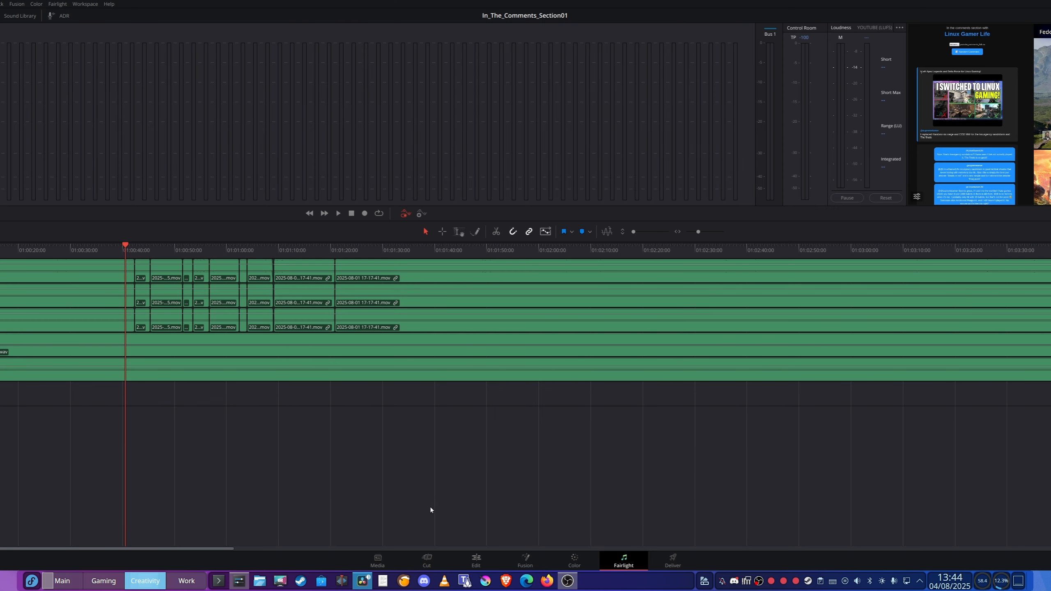
left_click(238, 581)
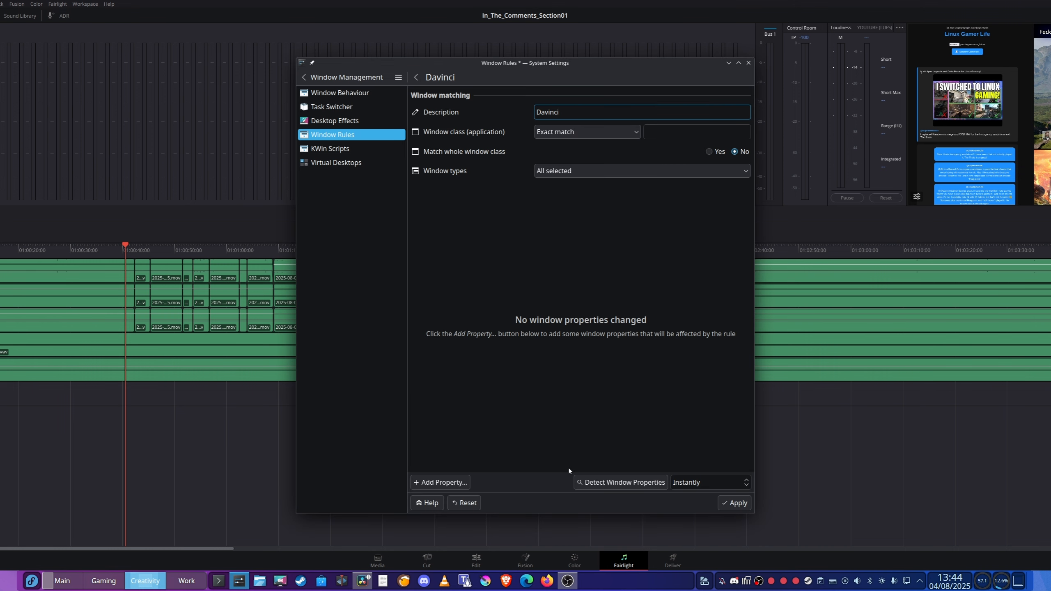
left_click(620, 482)
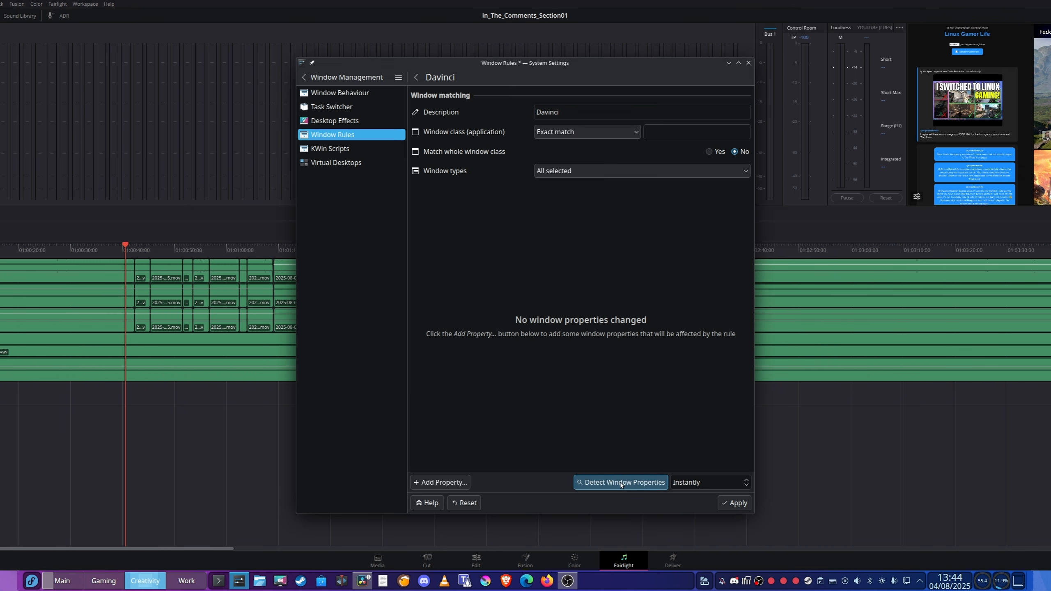
left_click(813, 449)
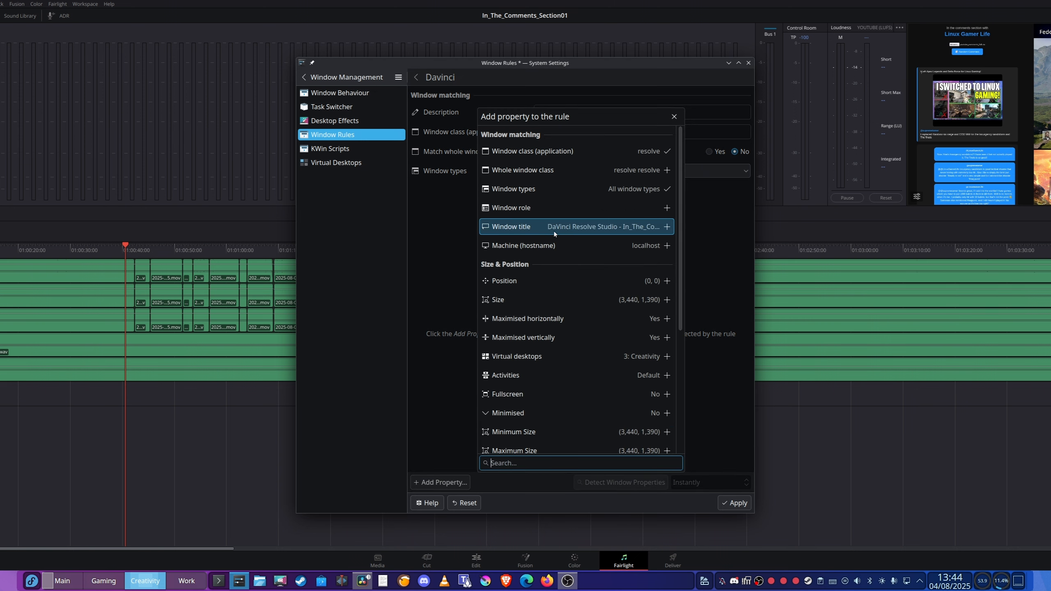
Add the whole window class, position and size properties to the Davinci rule
left_click(666, 170)
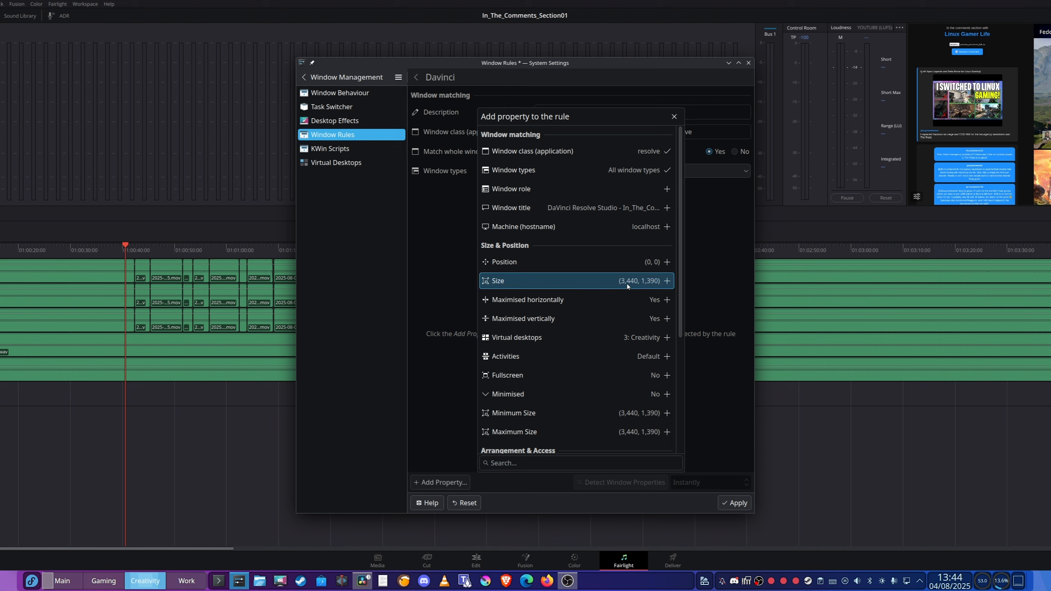
left_click(667, 261)
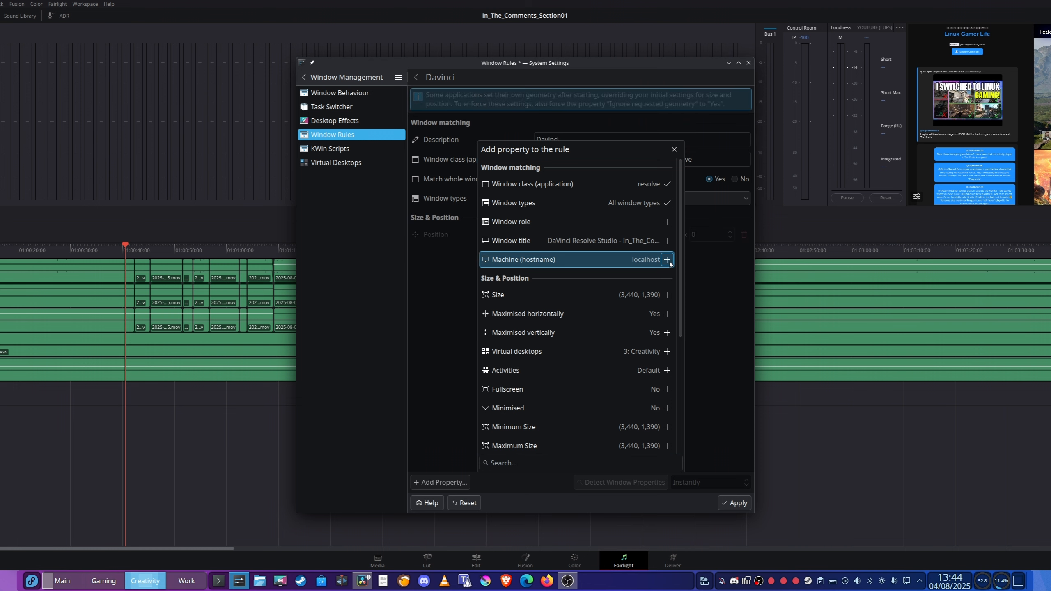
left_click(667, 294)
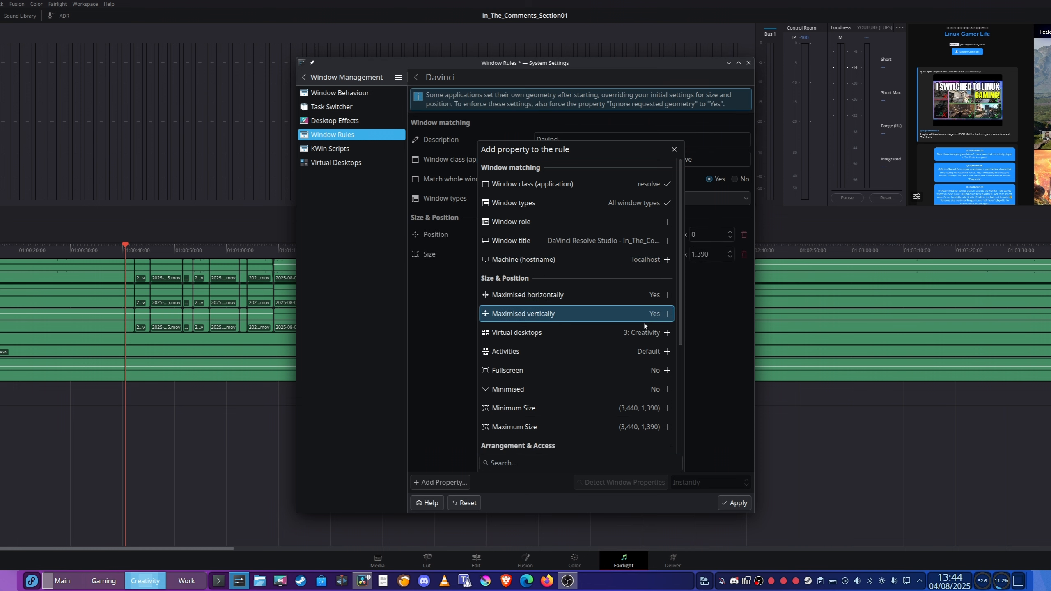
scroll(600, 363, "down", 2)
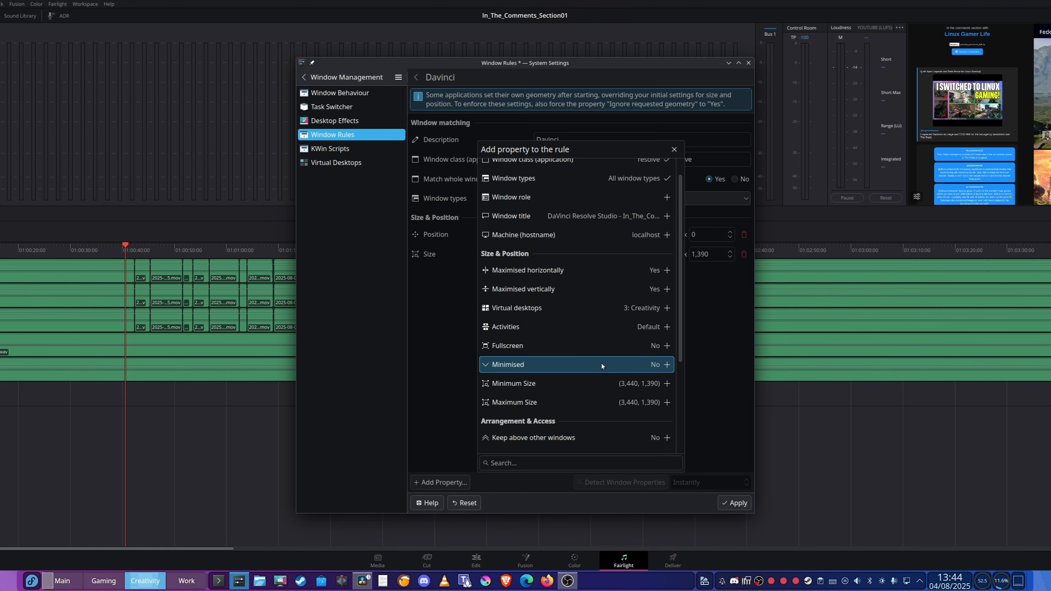
scroll(600, 363, "down", 5)
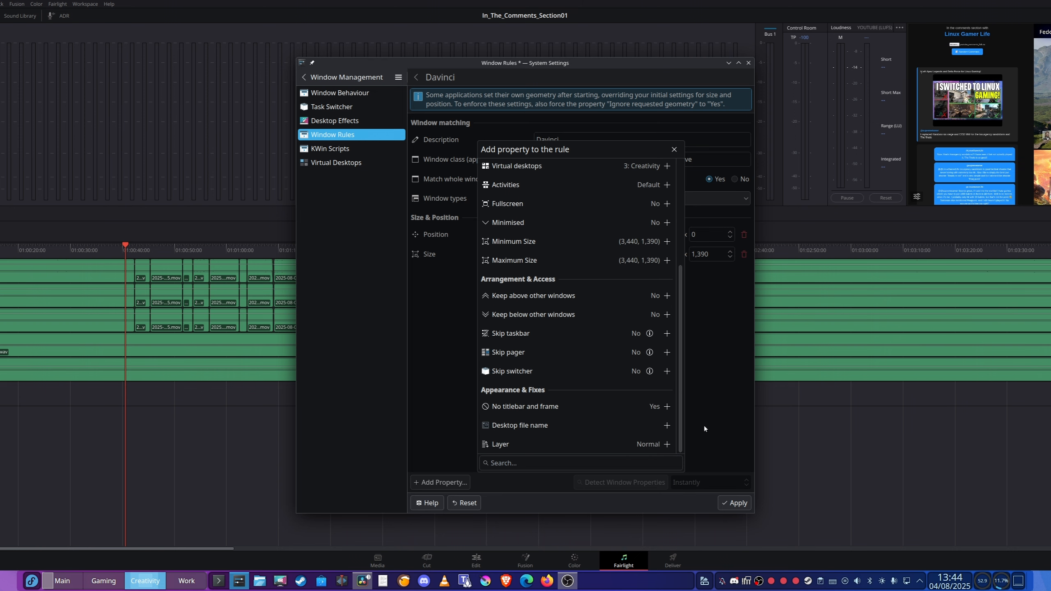
left_click(705, 384)
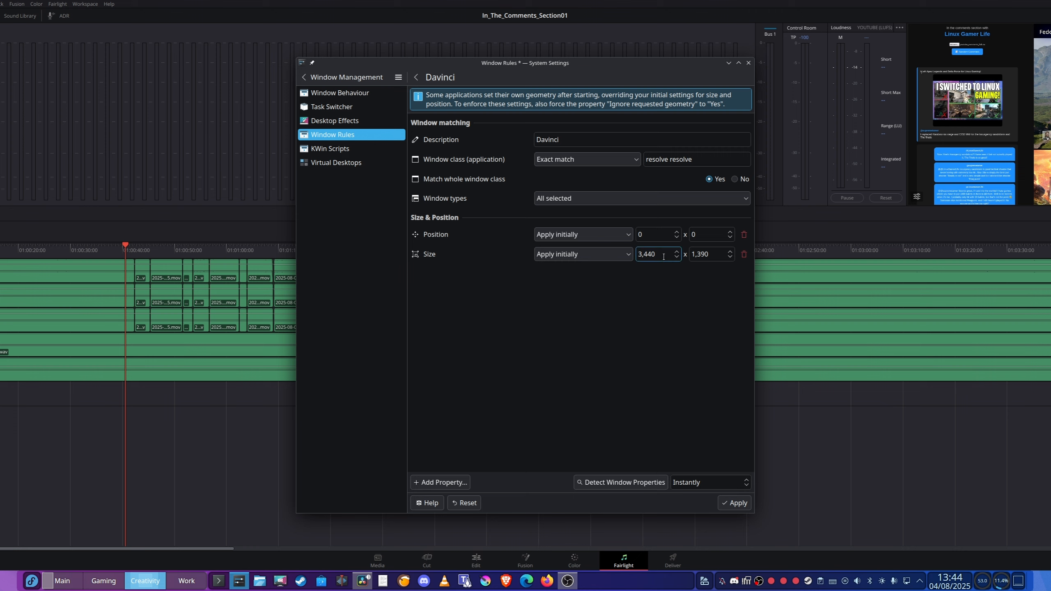
Set the rule's position to 220 x 0 and size to 2,560 x 1,390, force both properties, and apply
left_click_drag(664, 253, 634, 253)
type("2,560")
double_click(637, 234)
type("220")
left_click(600, 234)
left_click(565, 305)
left_click(582, 254)
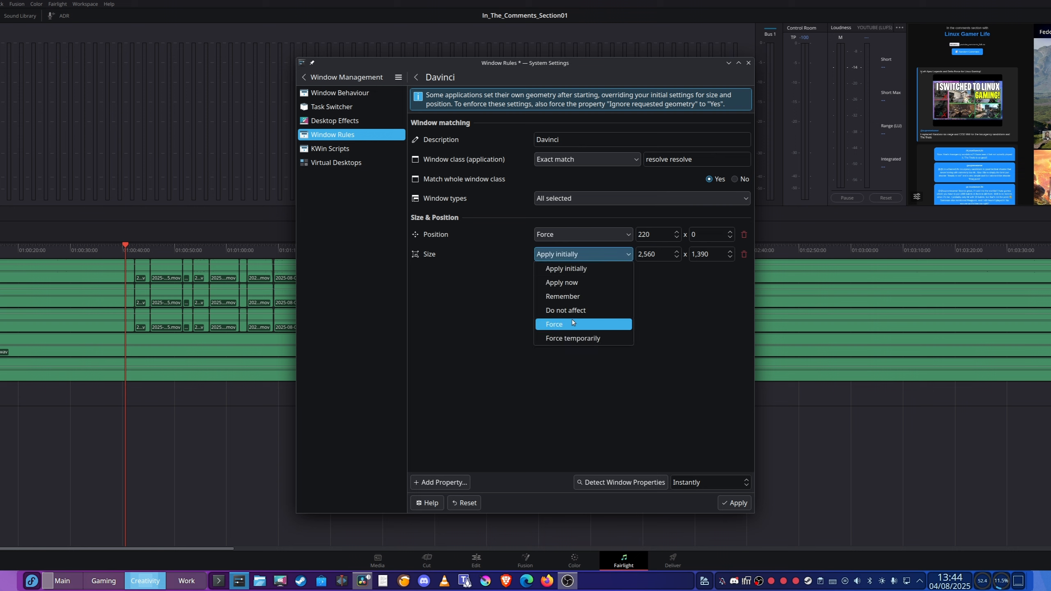
left_click(554, 324)
left_click(740, 504)
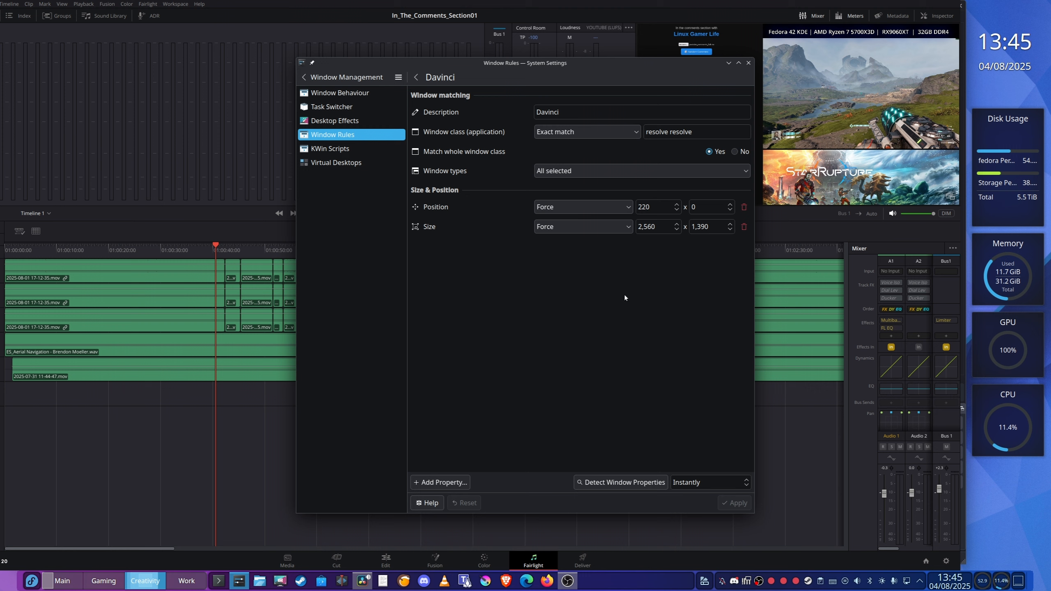
Try horizontal positions of 275, 300 and 500 in the Davinci rule, applying each one
double_click(642, 207)
type("275")
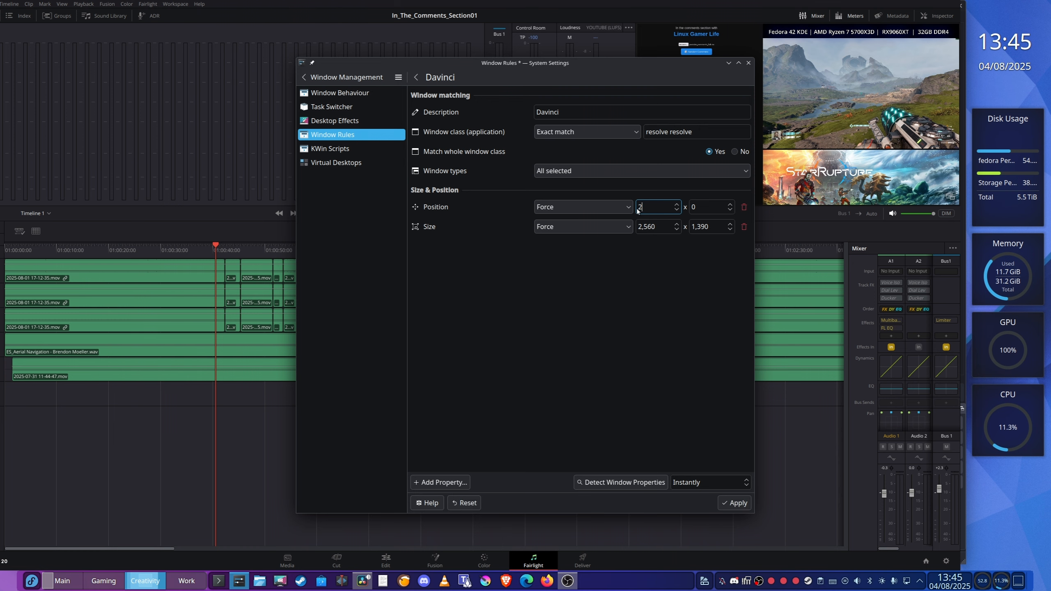
double_click(659, 205)
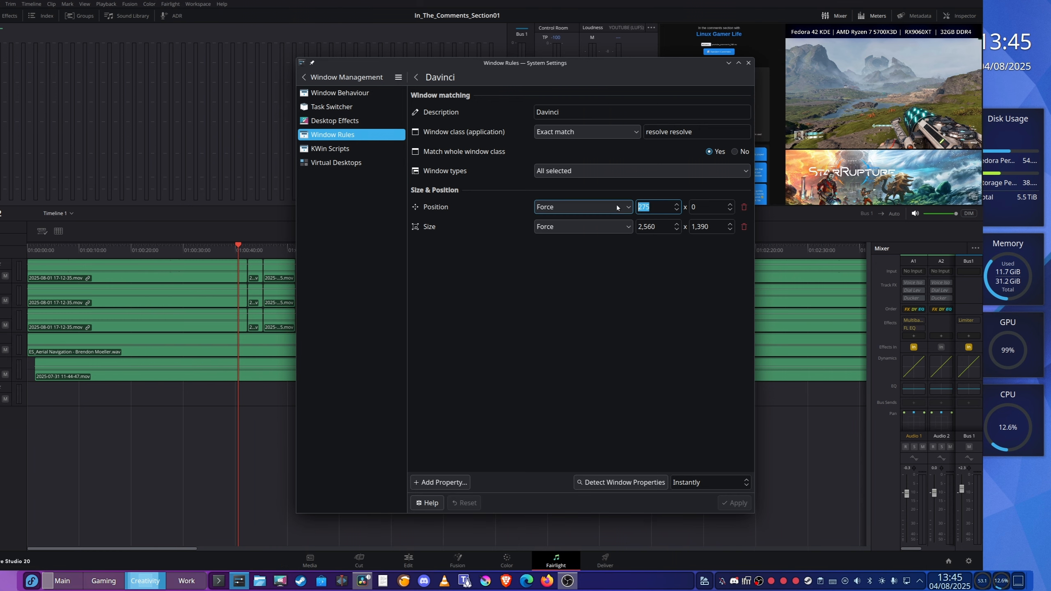
type("300")
double_click(648, 205)
type("500")
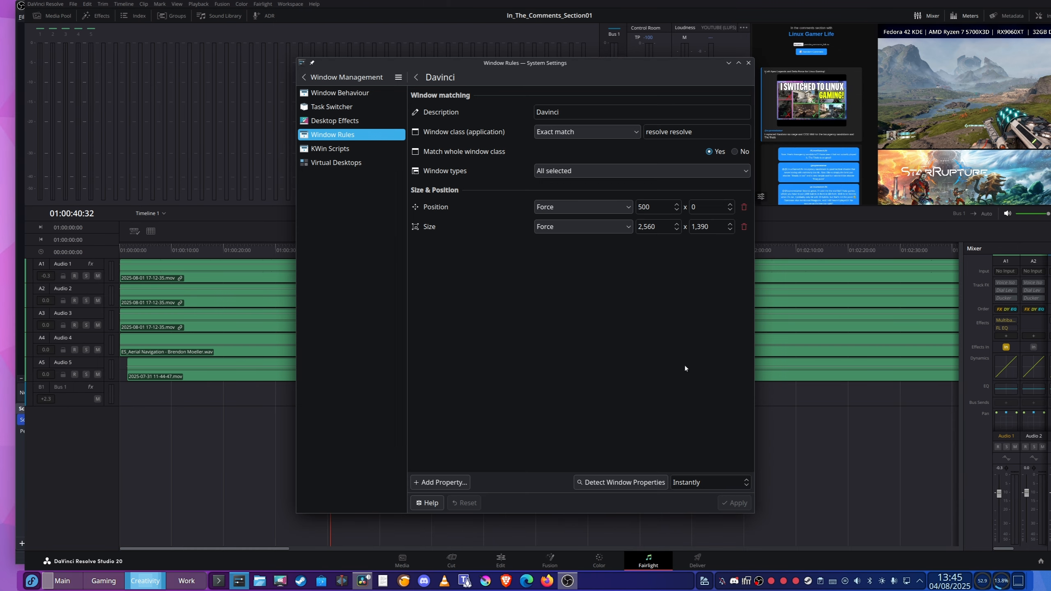
type("450")
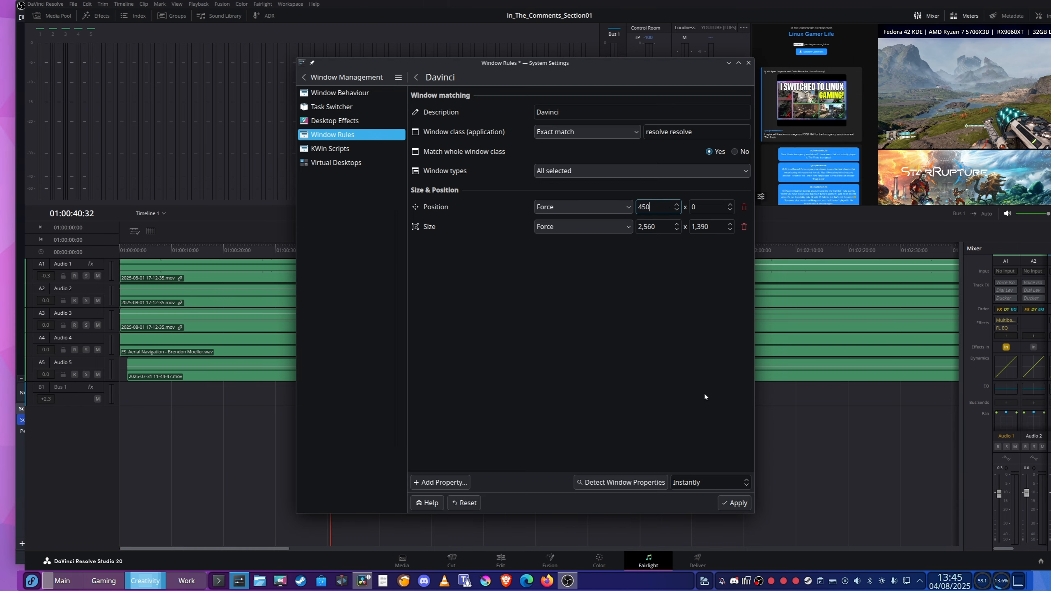
Set the Davinci rule's horizontal position to 440 and apply it
key("BackSpace")
key("BackSpace")
type("40")
left_click(739, 505)
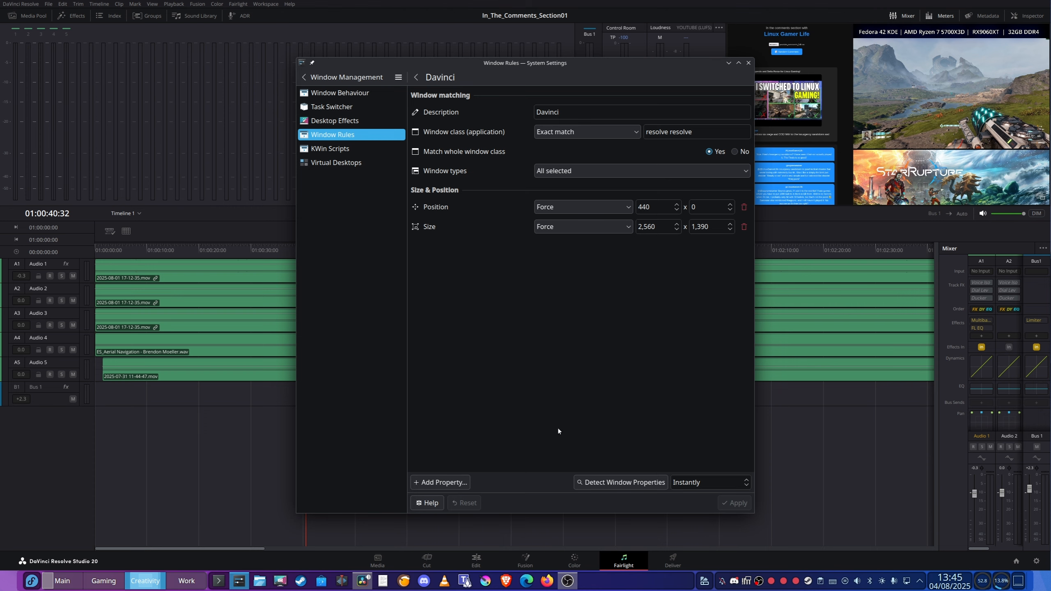
Bring OBS forward for comparison, return to System Settings, and apply a width of 2,400 in the Davinci rule
left_click(576, 583)
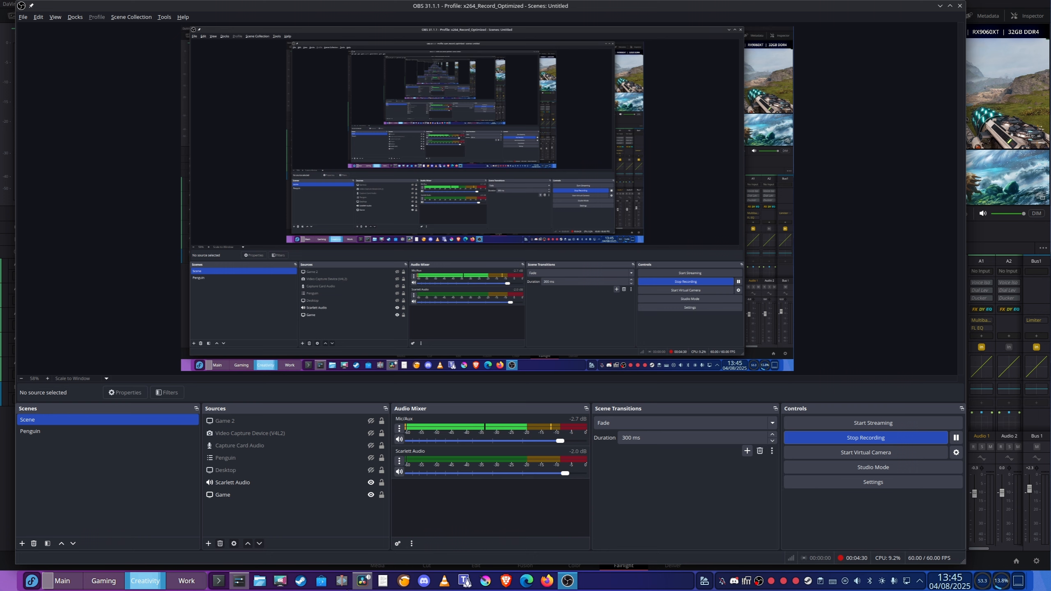
left_click(238, 581)
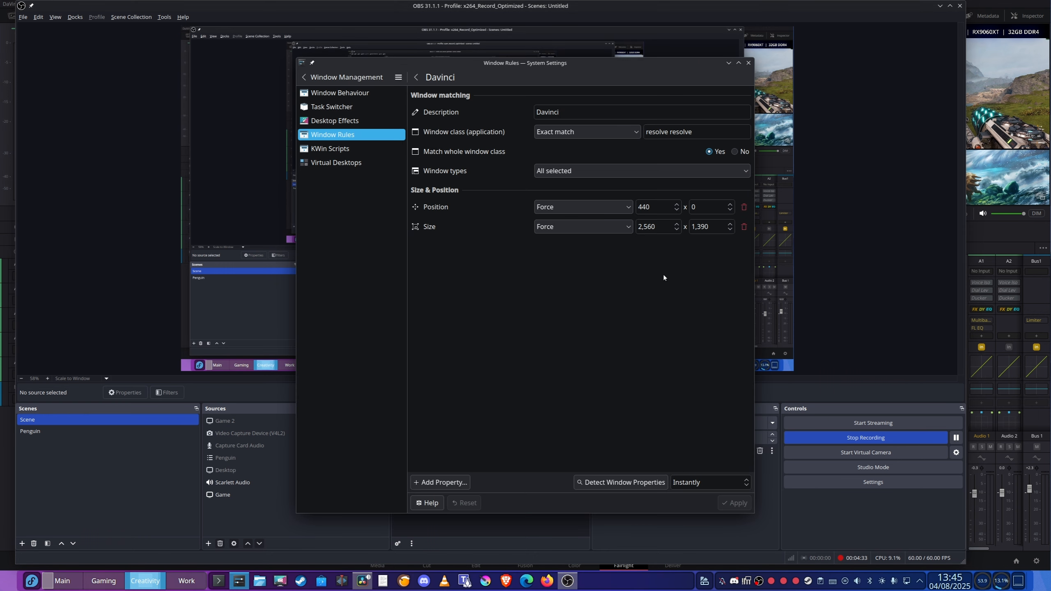
key("Tab")
type("2400")
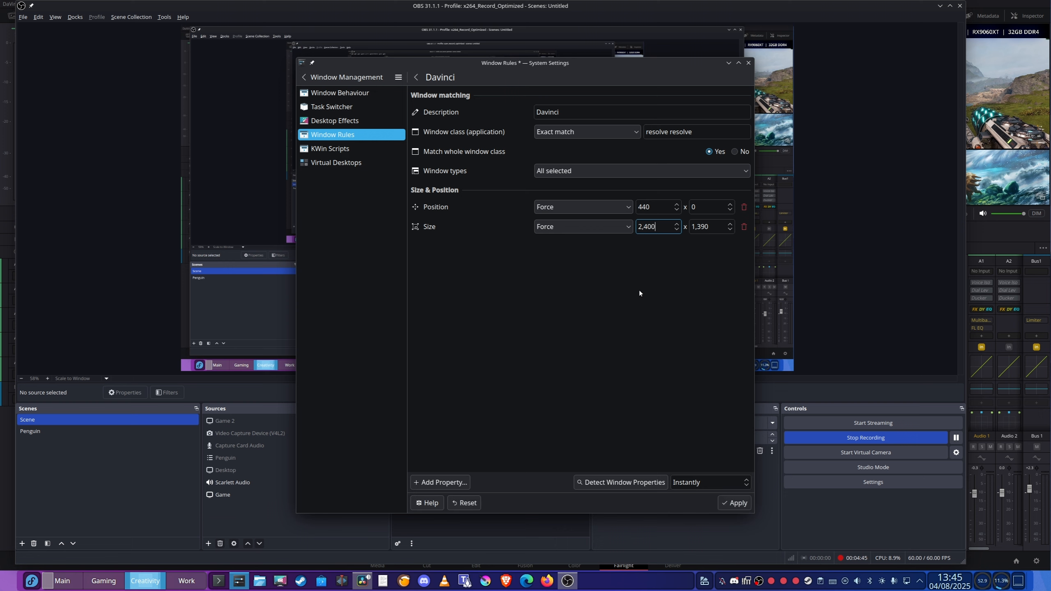
key("Return")
Shift the rule's horizontal position through 475, 490 and 500, ending at 525, and apply each value
double_click(648, 207)
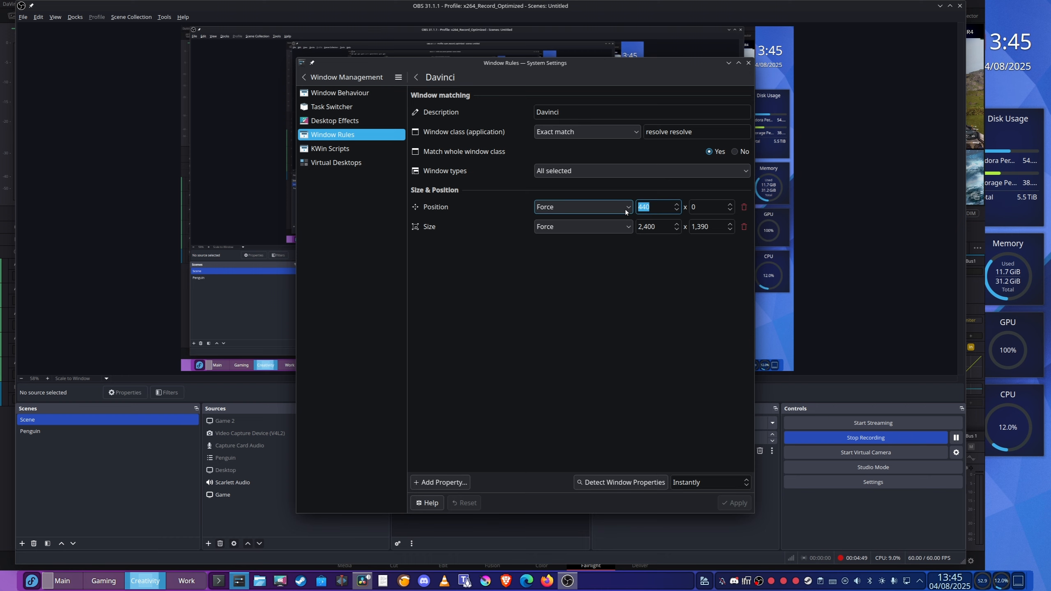
type("475")
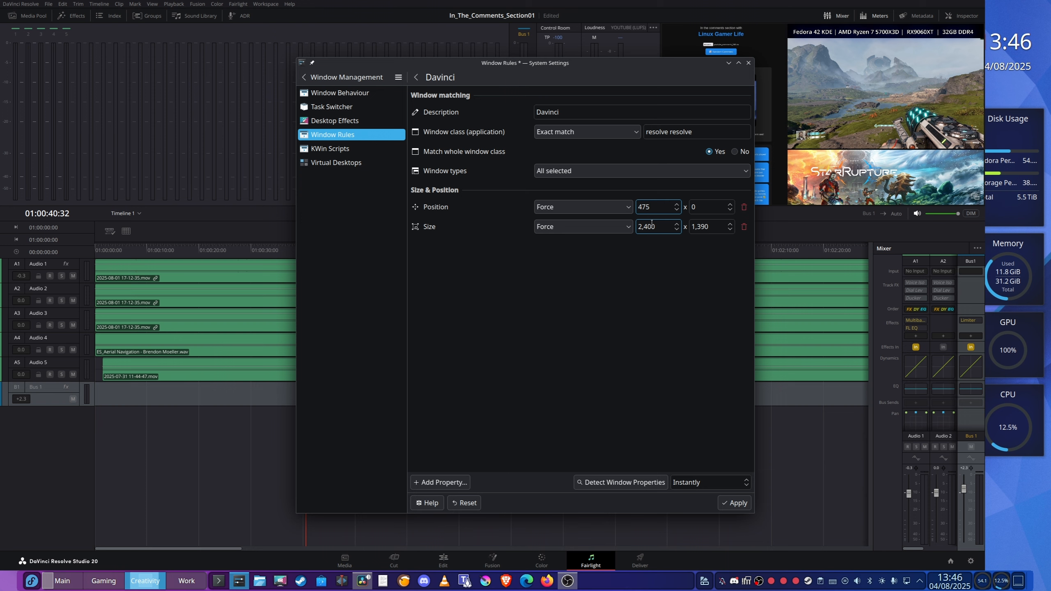
key("Return")
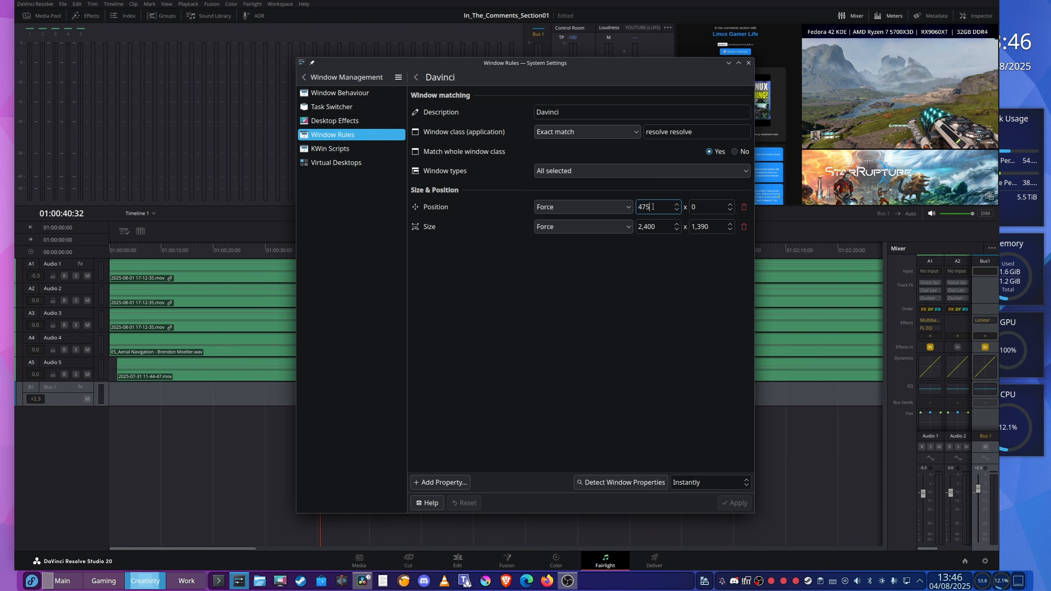
type("490")
key("Return")
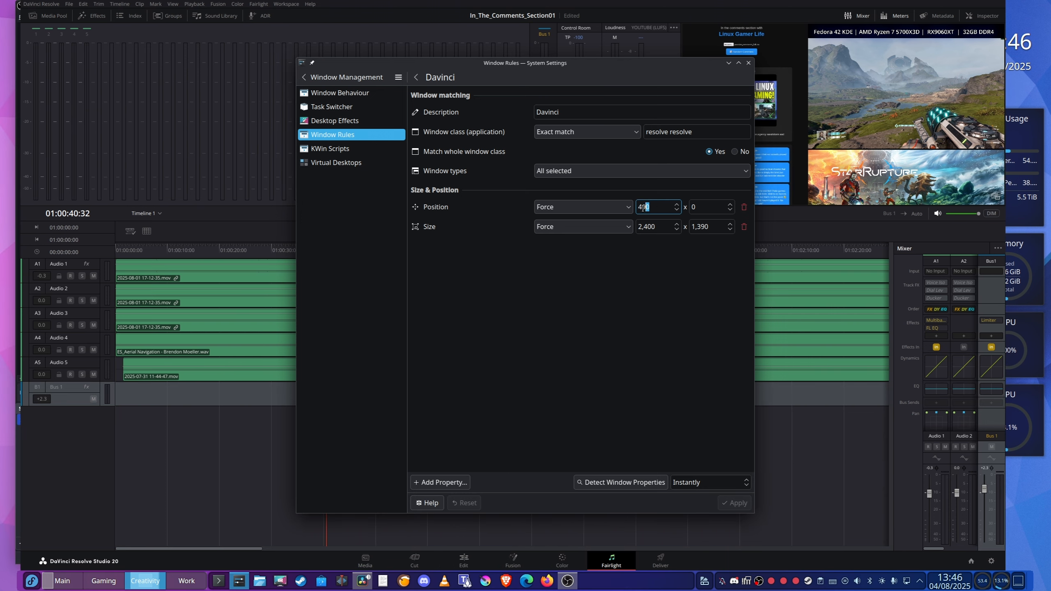
type("500")
key("Return")
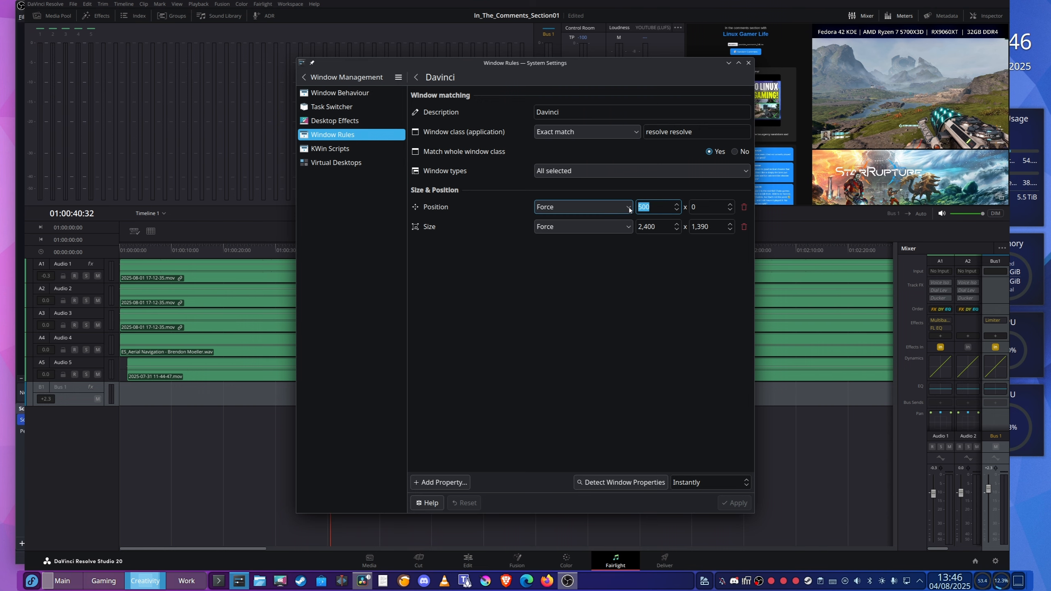
type("525")
key("Return")
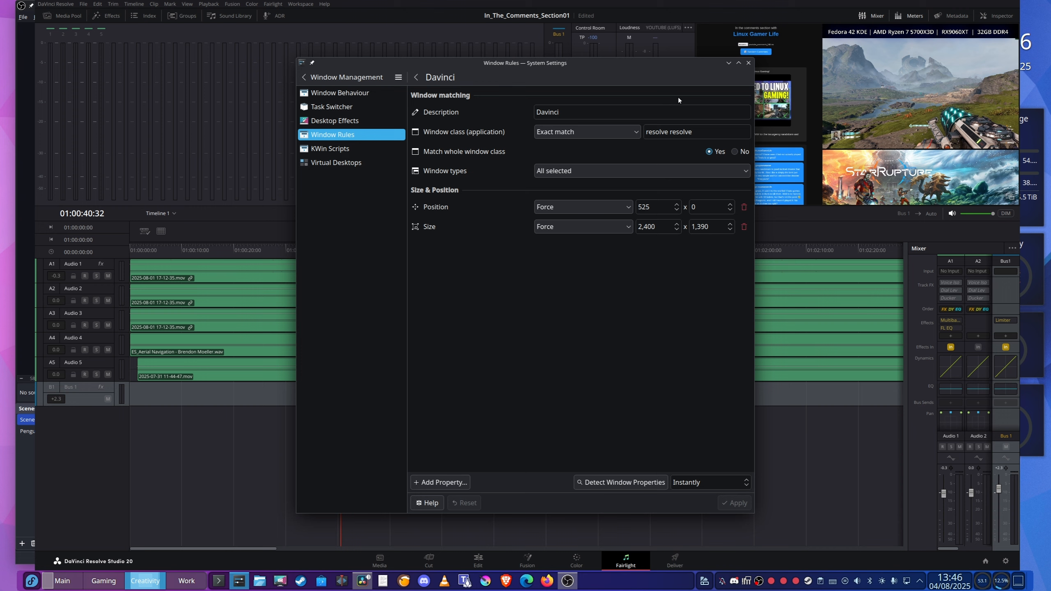
Close System Settings and restart DaVinci Resolve with the In_The_Comments_Section01 project
left_click(747, 62)
left_click(56, 5)
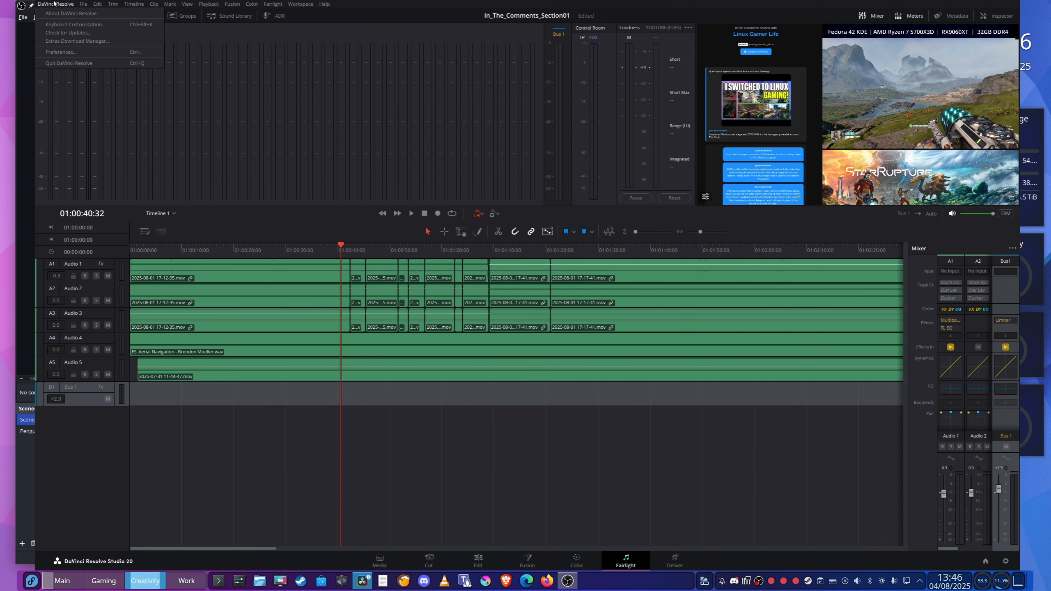
left_click(71, 64)
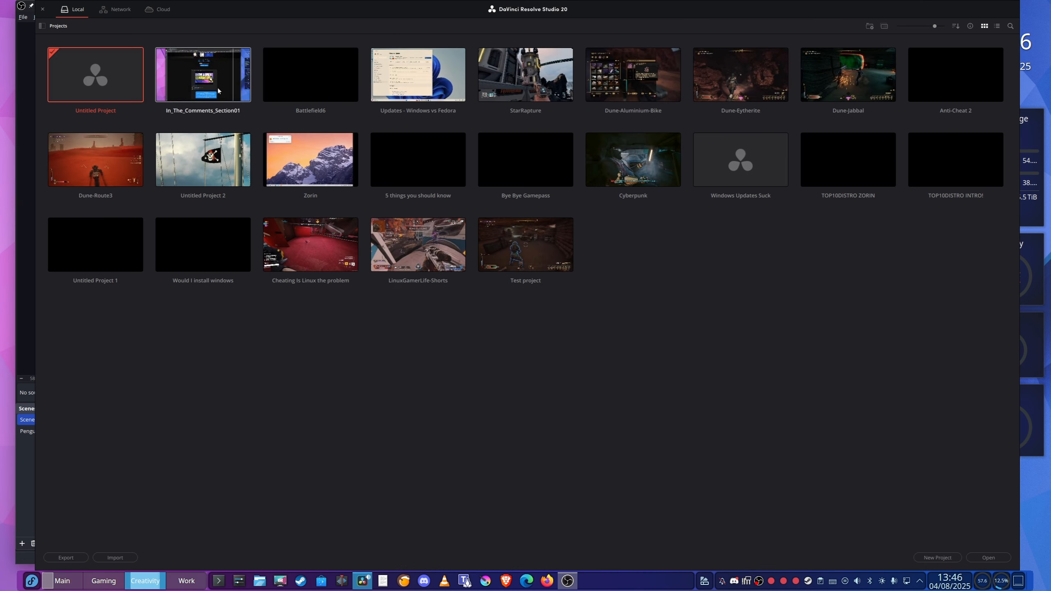
double_click(217, 87)
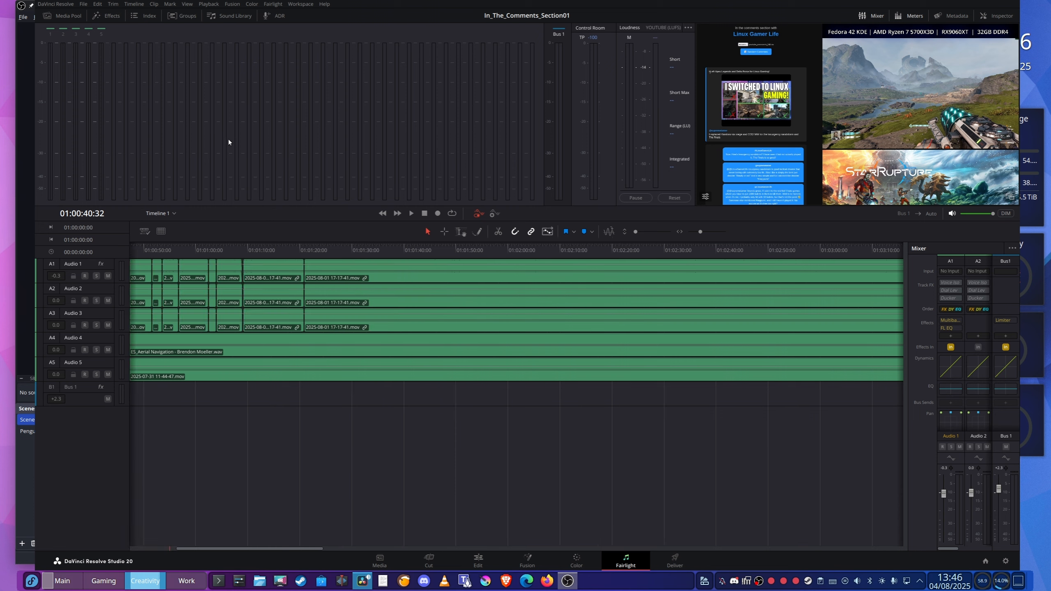
On the Cut page, narrow the media pool to widen the viewer, and show the Titles library
left_click(428, 560)
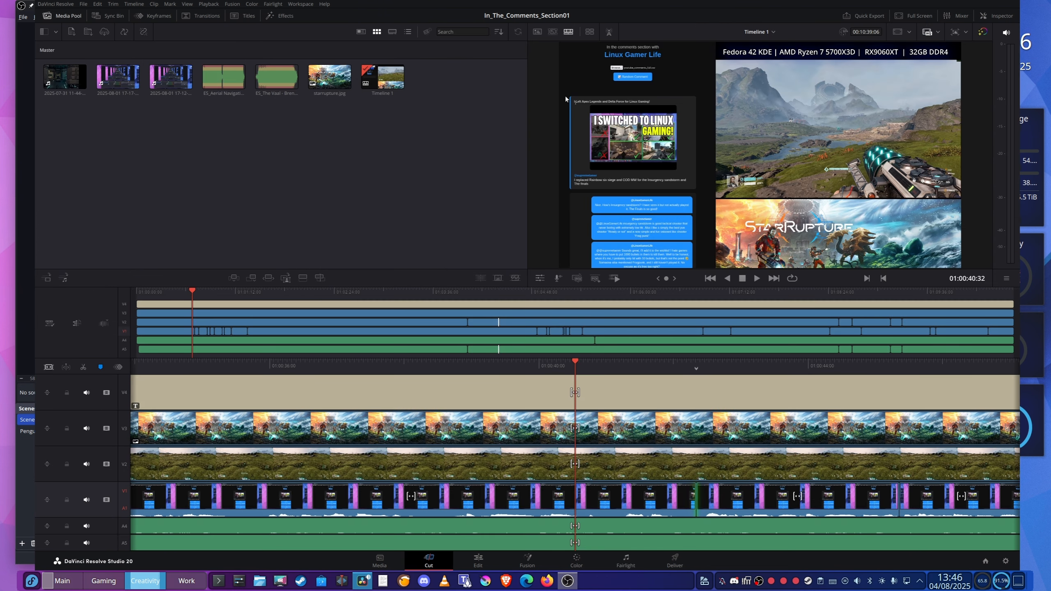
left_click_drag(527, 104, 244, 104)
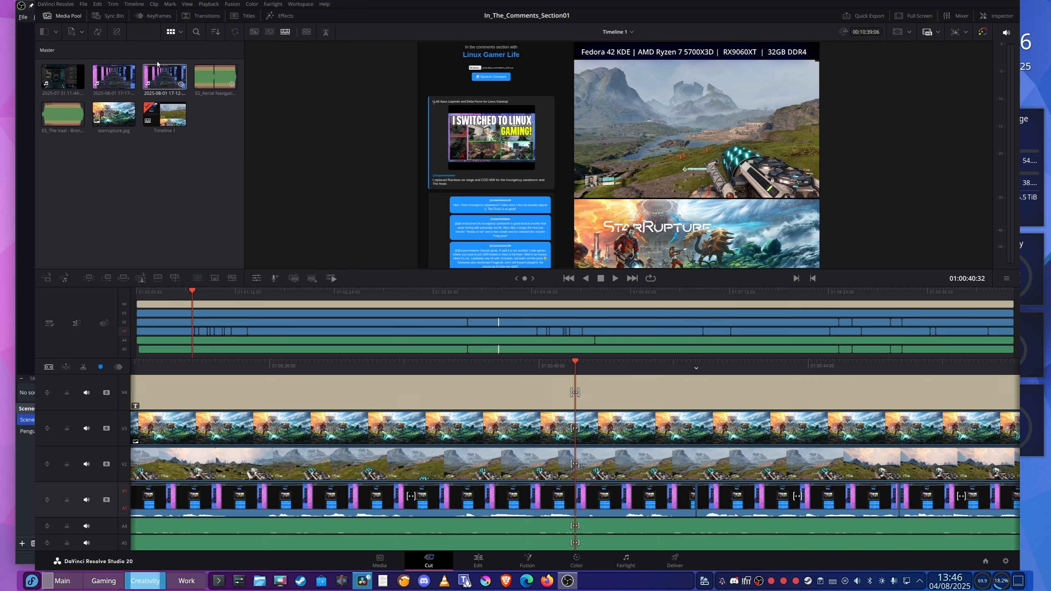
left_click(260, 15)
left_click(247, 16)
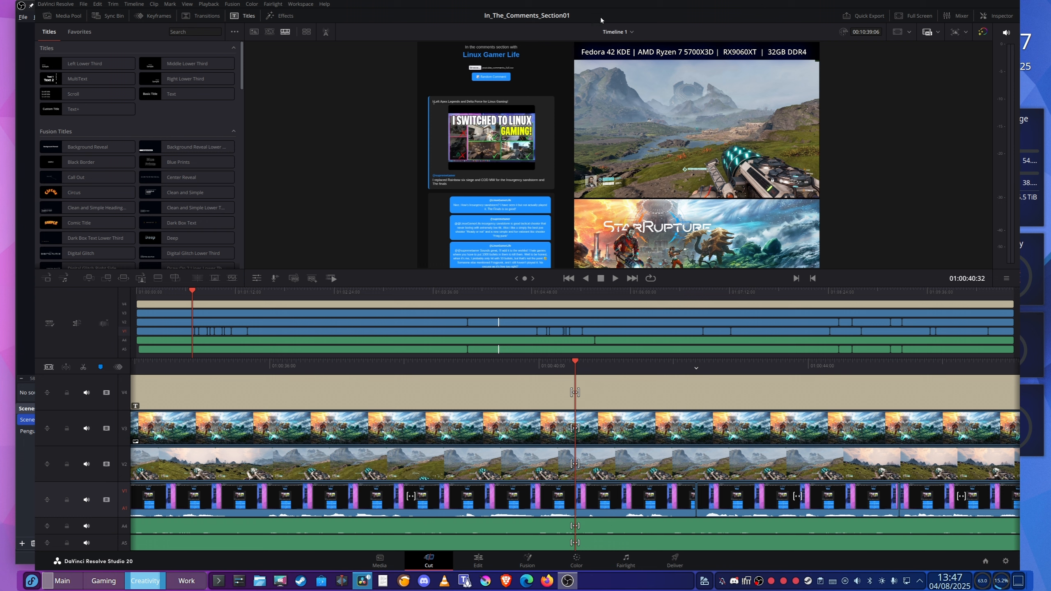